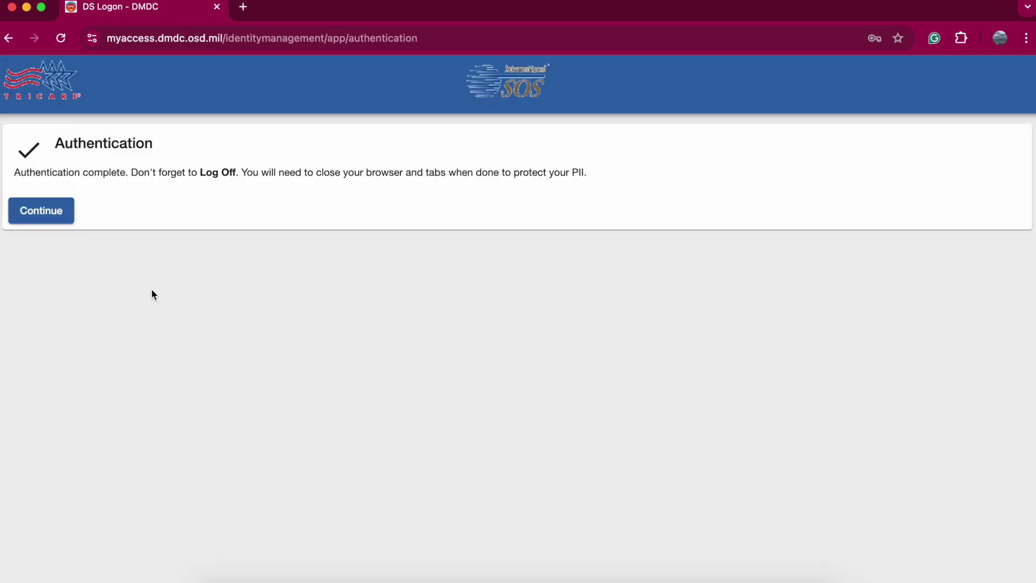
Finish DS Logon authentication and continue on to the TRICARE Overseas portal home page
{"action": "left_click", "coordinate": [46, 214]}
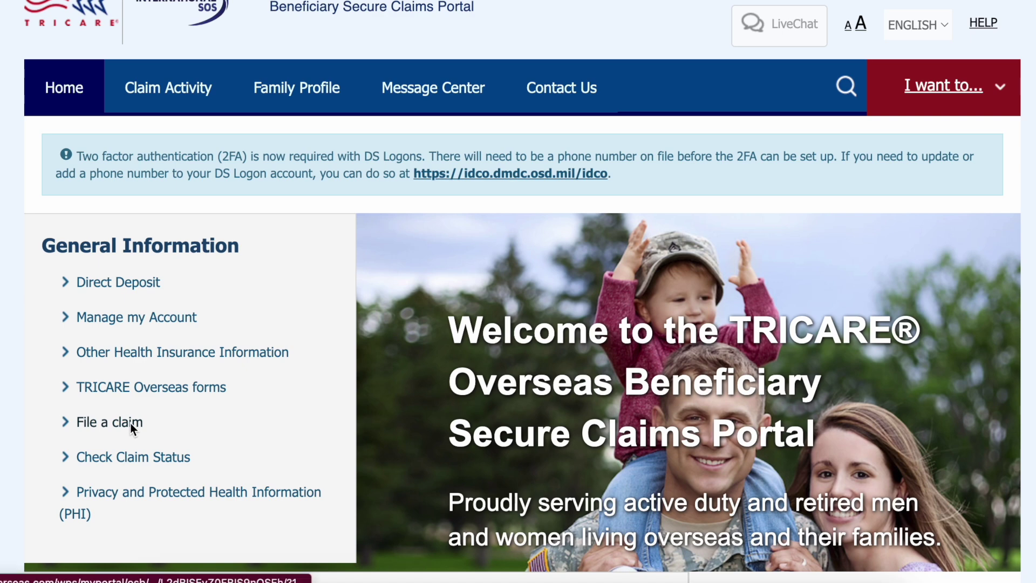
Start a new claim via File a claim and scroll down to the DD Form 2642 instructions
{"action": "left_click", "coordinate": [130, 423]}
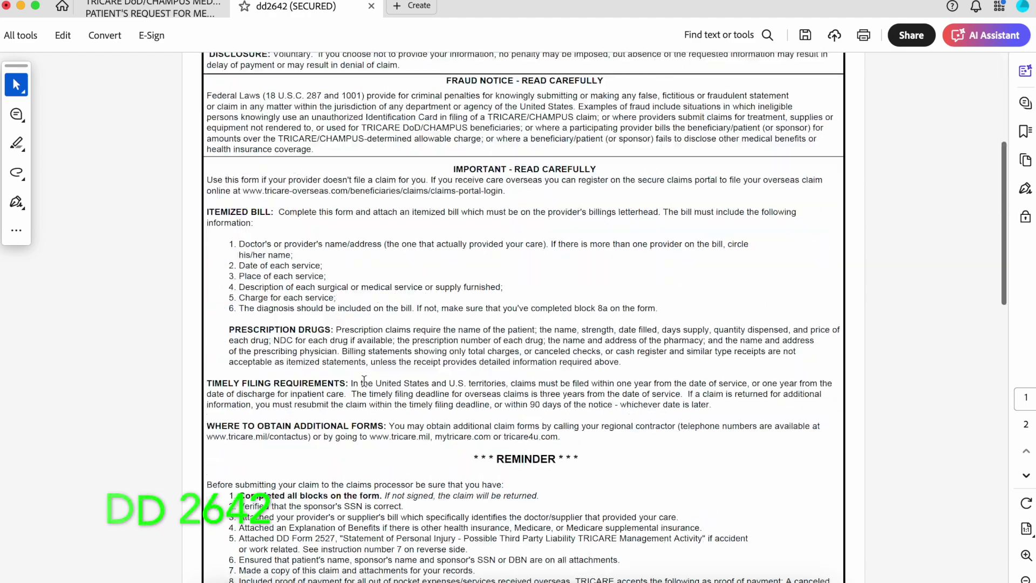
{"action": "scroll", "coordinate": [364, 381], "scroll_direction": "down", "scroll_amount": 15}
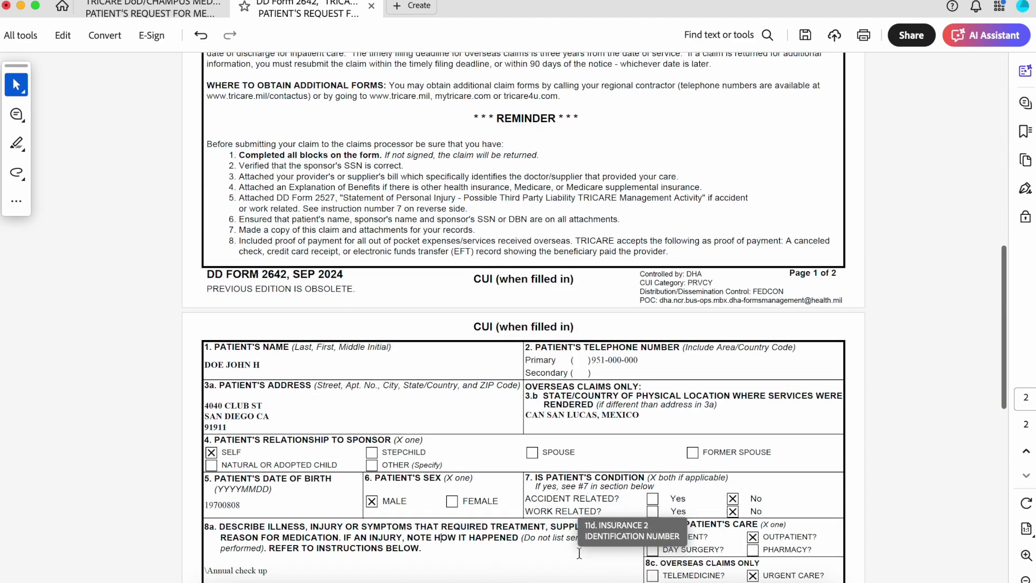
{"action": "scroll", "coordinate": [579, 554], "scroll_direction": "down", "scroll_amount": 1}
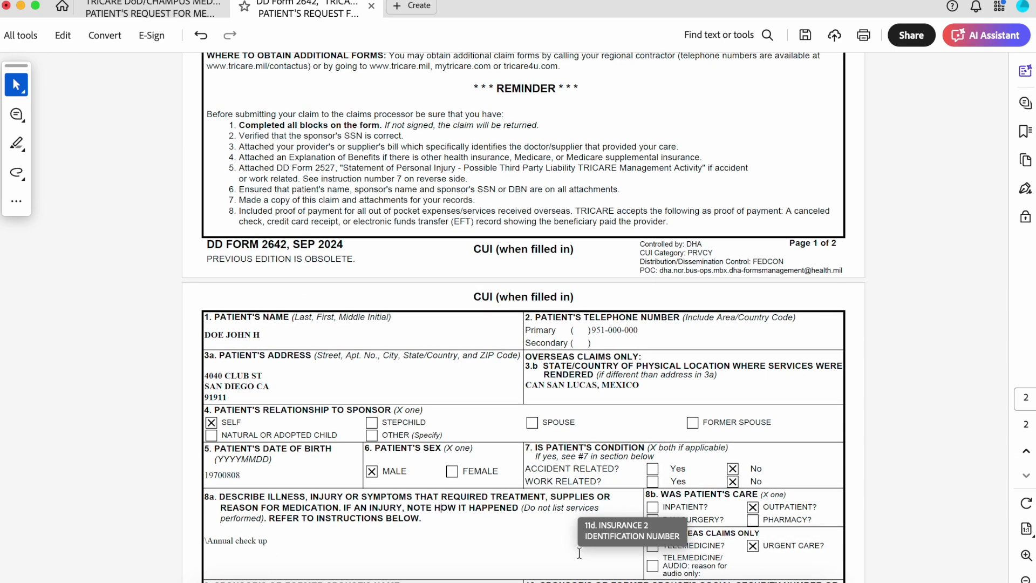
{"action": "scroll", "coordinate": [579, 553], "scroll_direction": "down", "scroll_amount": 5}
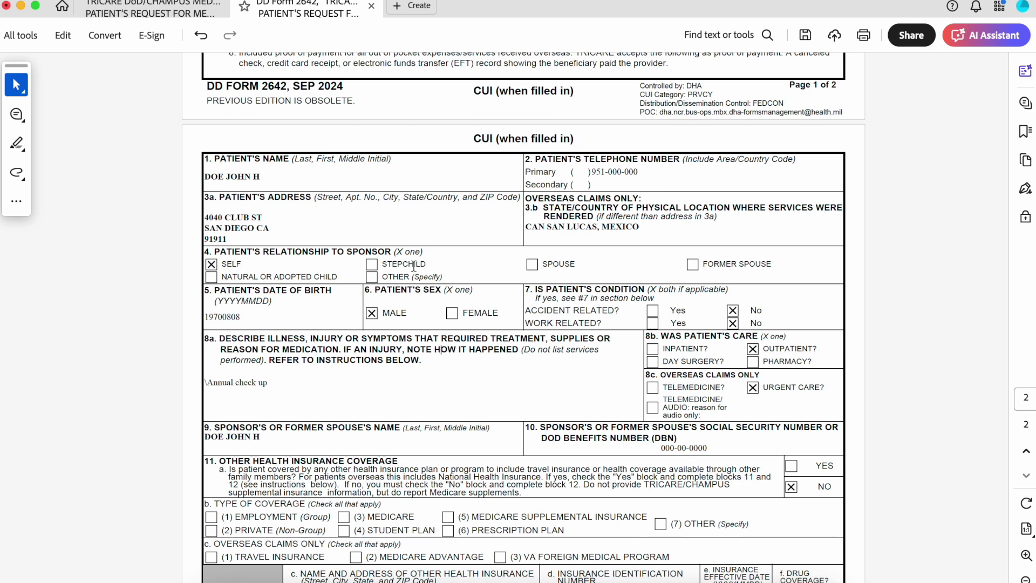
{"action": "scroll", "coordinate": [321, 343], "scroll_direction": "down", "scroll_amount": 5}
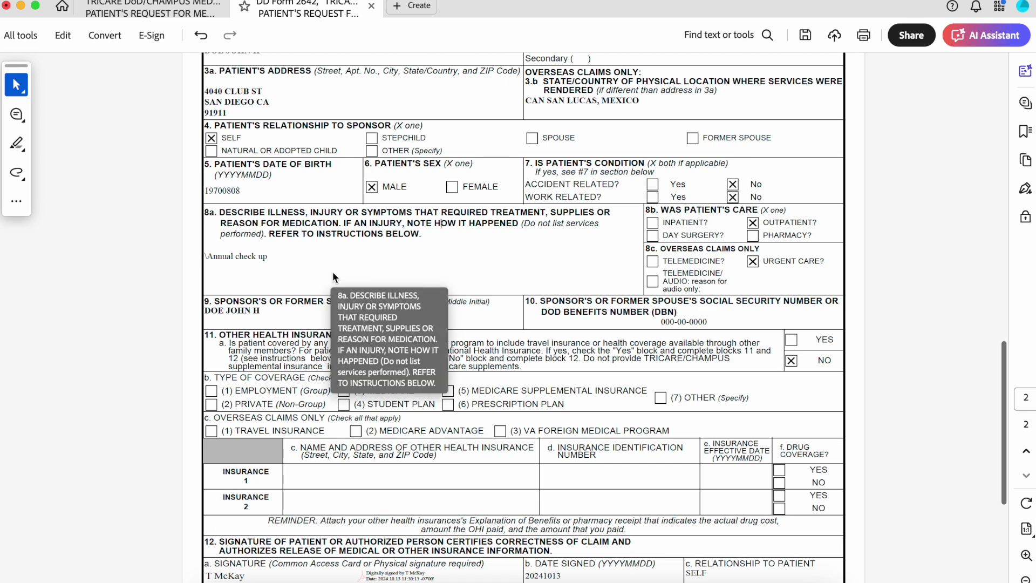
{"action": "scroll", "coordinate": [260, 267], "scroll_direction": "down", "scroll_amount": 1}
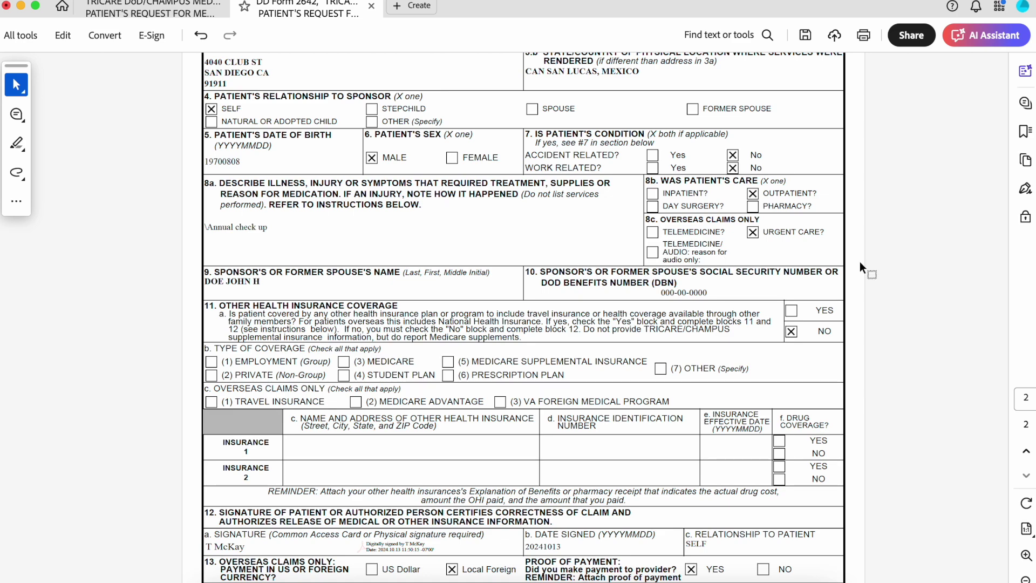
Scroll the filled DD Form 2642 PDF down through sections 11–13
{"action": "scroll", "coordinate": [860, 262], "scroll_direction": "down", "scroll_amount": 3}
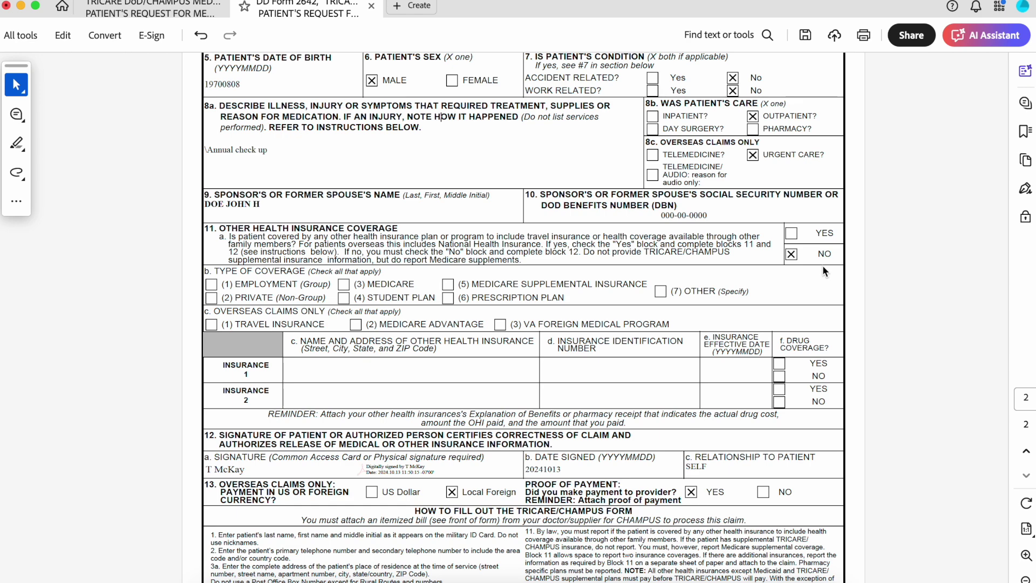
{"action": "scroll", "coordinate": [807, 258], "scroll_direction": "down", "scroll_amount": 3}
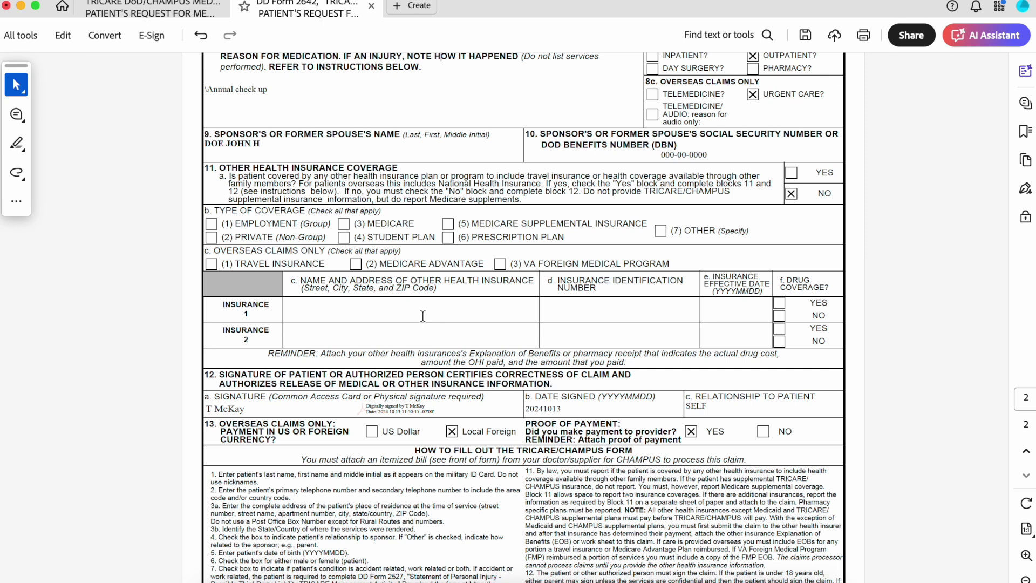
{"action": "scroll", "coordinate": [364, 313], "scroll_direction": "down", "scroll_amount": 1}
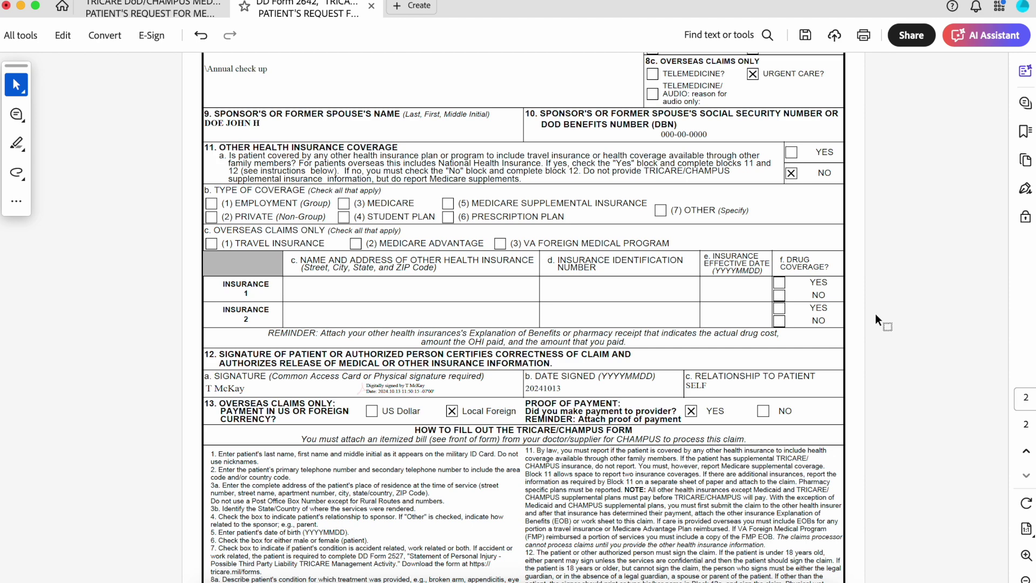
{"action": "scroll", "coordinate": [876, 315], "scroll_direction": "down", "scroll_amount": 3}
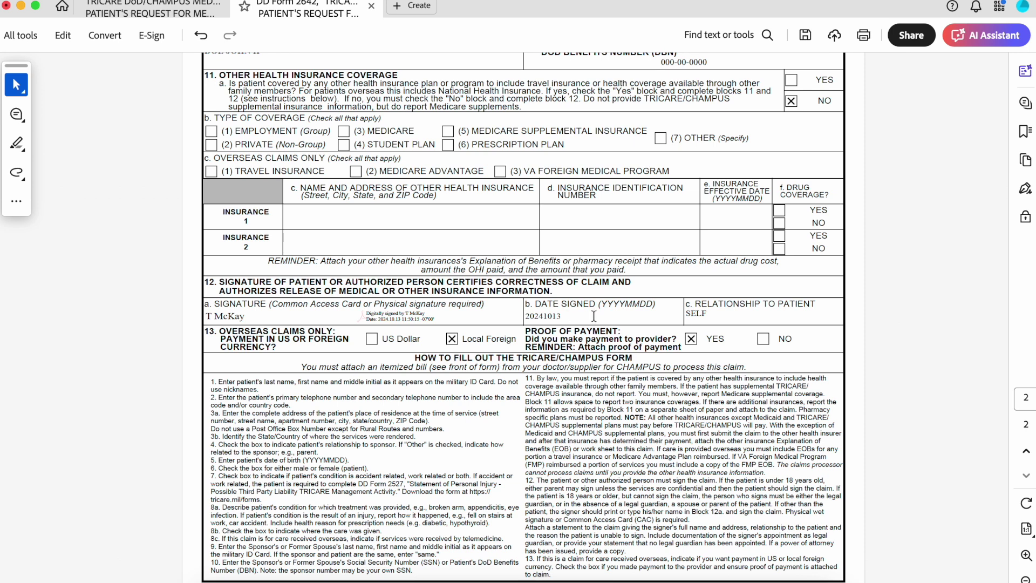
{"action": "scroll", "coordinate": [546, 376], "scroll_direction": "down", "scroll_amount": 1}
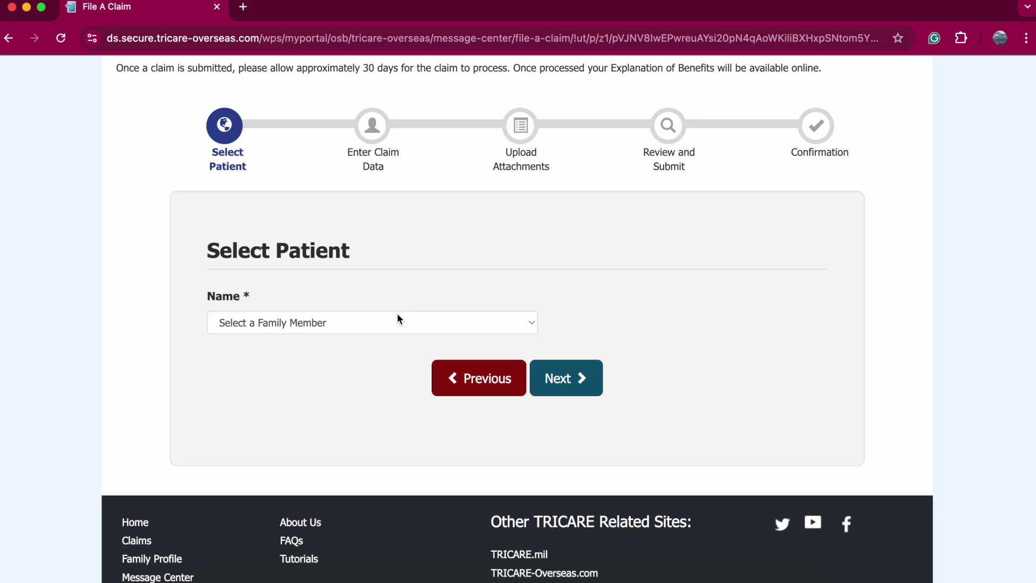
Go to claim data entry and set the first and last dates of care to 10/13/2024
{"action": "left_click", "coordinate": [561, 382]}
{"action": "scroll", "coordinate": [561, 383], "scroll_direction": "down", "scroll_amount": 1}
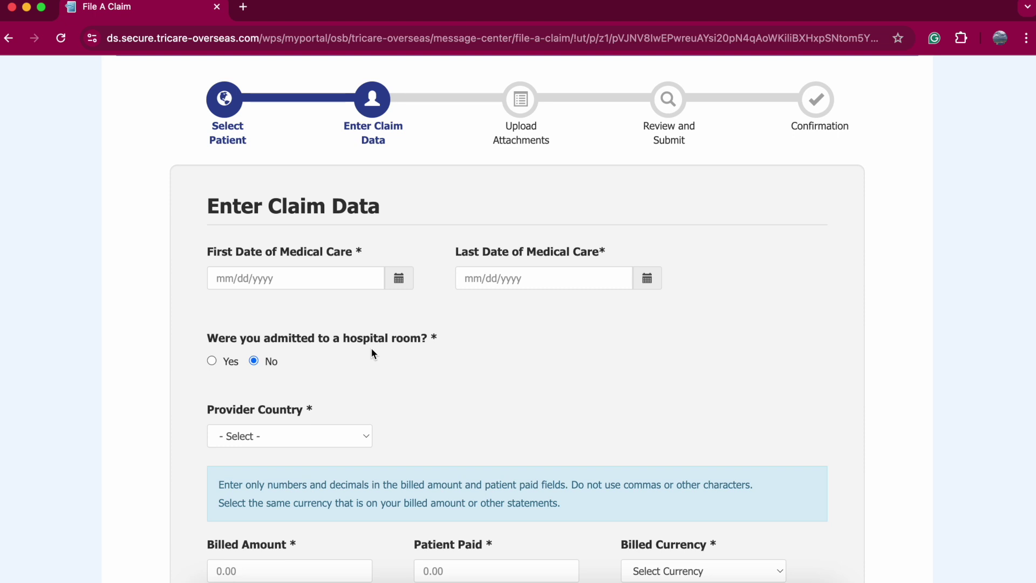
{"action": "left_click", "coordinate": [397, 281]}
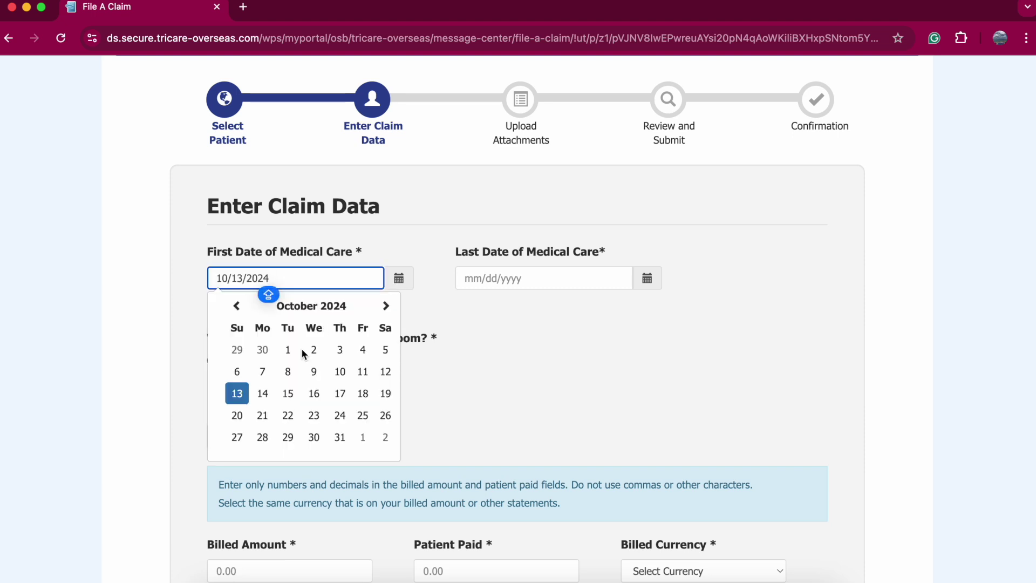
{"action": "left_click", "coordinate": [240, 395]}
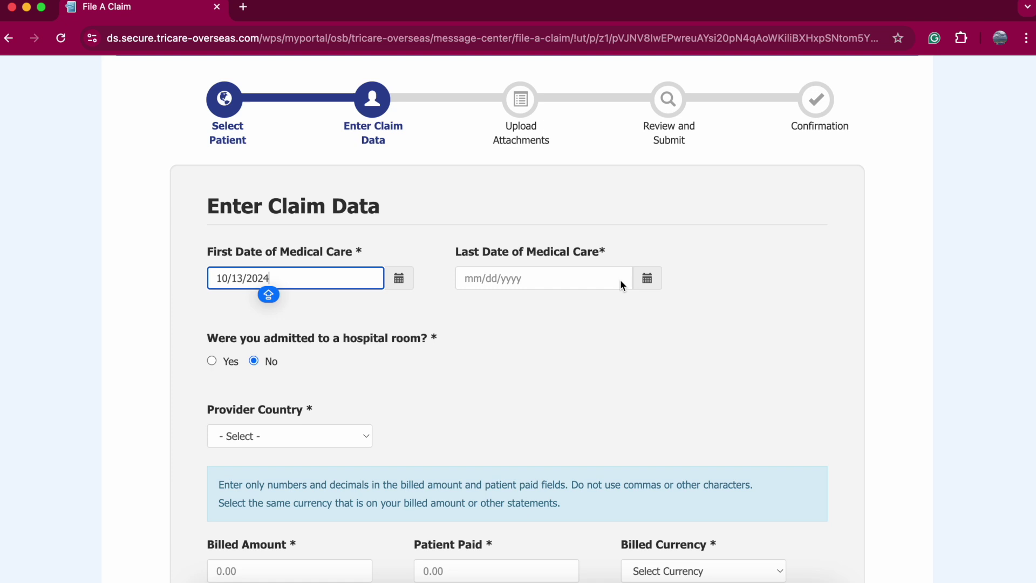
{"action": "left_click", "coordinate": [647, 278]}
{"action": "left_click", "coordinate": [485, 397]}
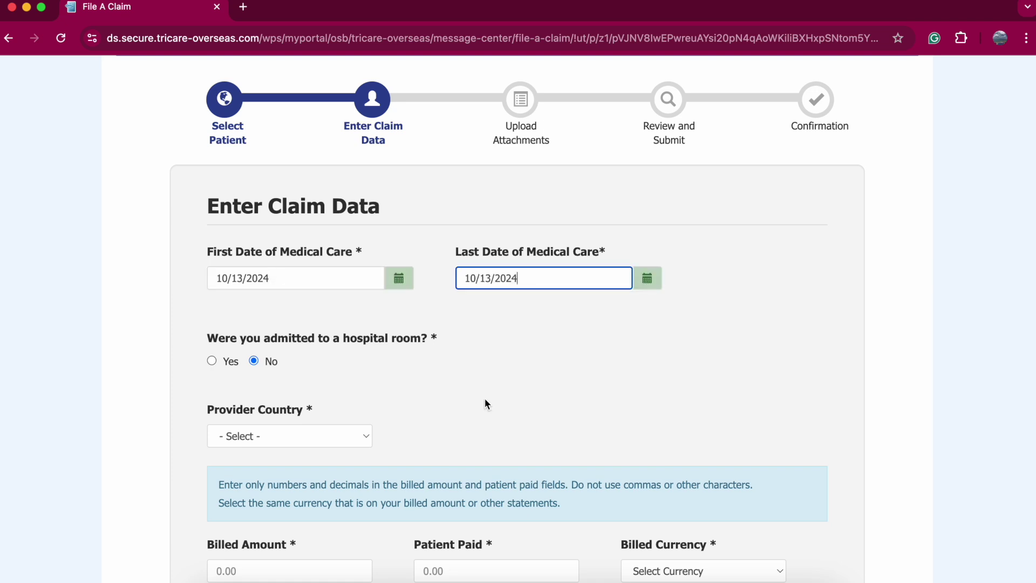
Choose Mexico as the provider country
{"action": "scroll", "coordinate": [542, 399], "scroll_direction": "down", "scroll_amount": 1}
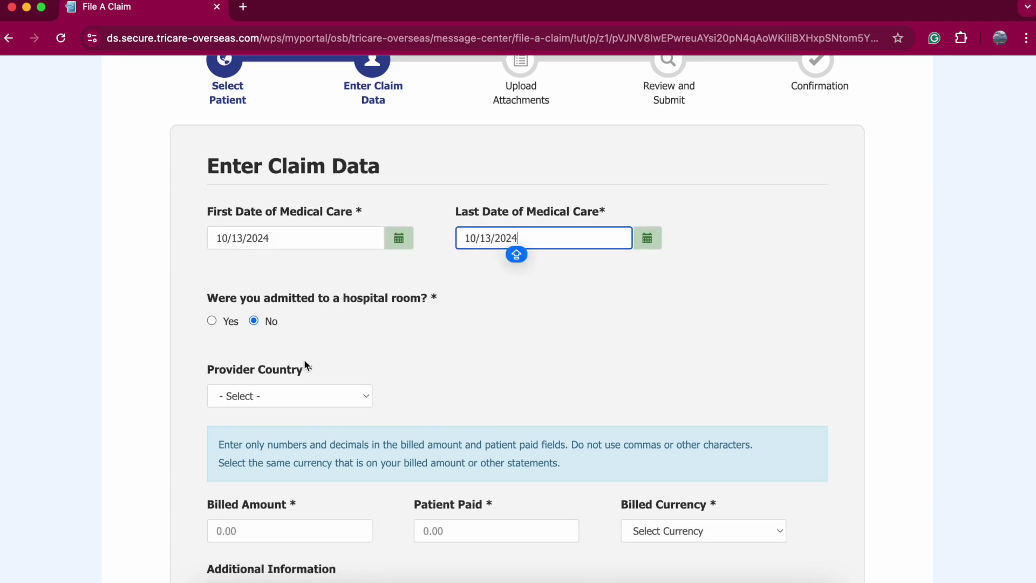
{"action": "scroll", "coordinate": [256, 342], "scroll_direction": "down", "scroll_amount": 1}
{"action": "left_click", "coordinate": [257, 343]}
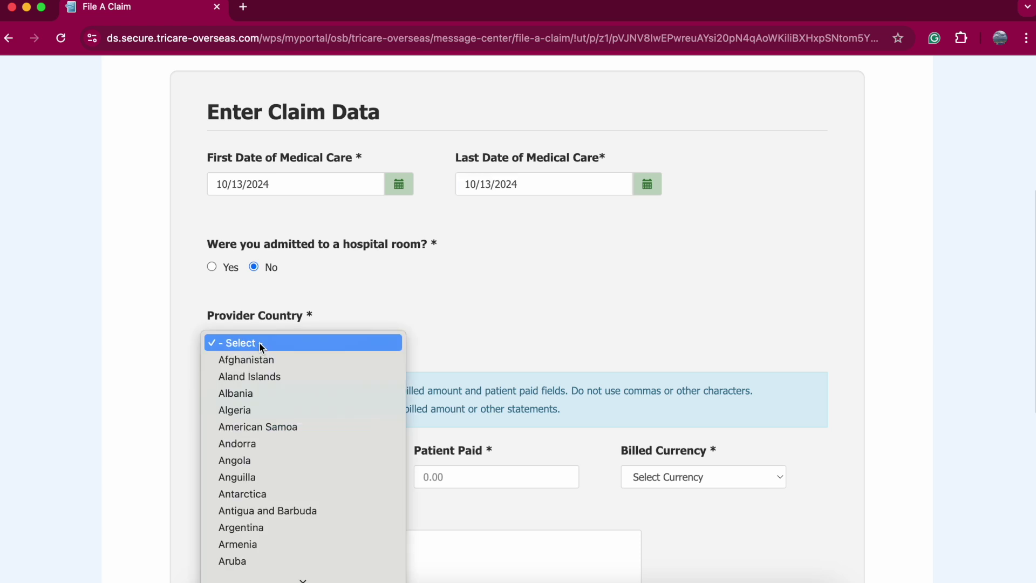
{"action": "key", "text": "m"}
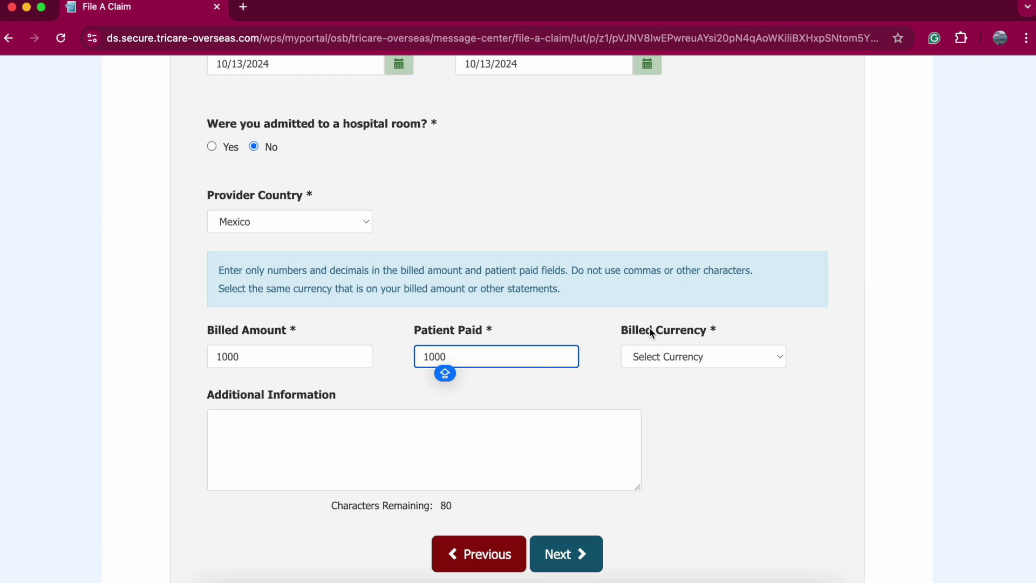
Select MXN - Mexican Peso as the billed currency and proceed to Upload Attachments
{"action": "left_click", "coordinate": [666, 361]}
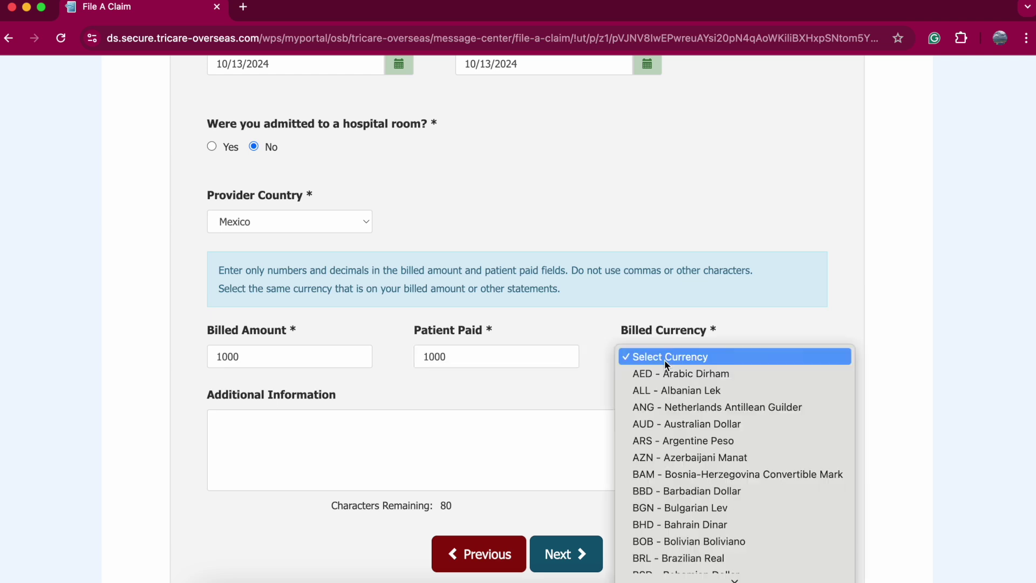
{"action": "scroll", "coordinate": [669, 466], "scroll_direction": "down", "scroll_amount": 10}
{"action": "left_click", "coordinate": [669, 464]}
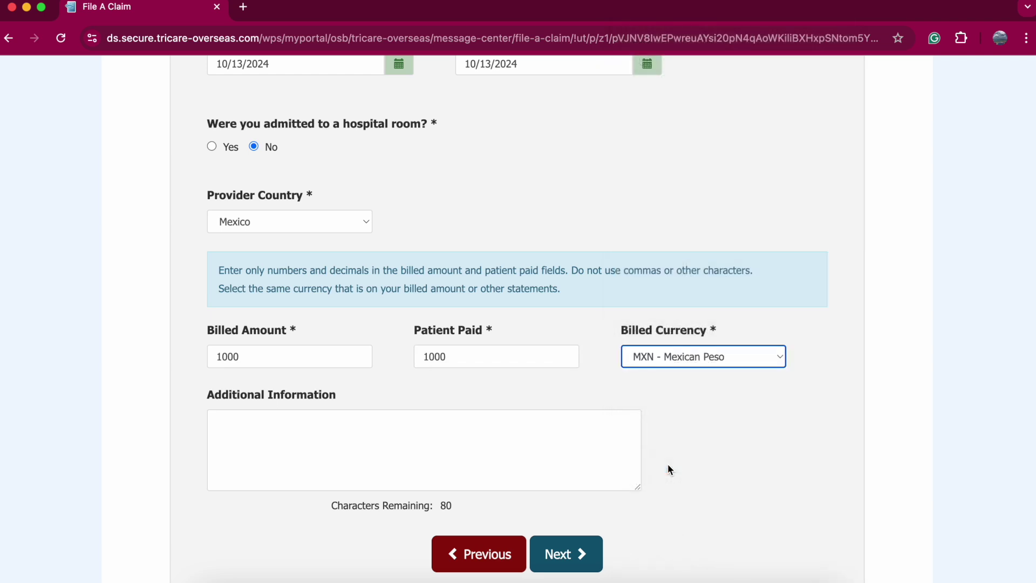
{"action": "left_click", "coordinate": [488, 431]}
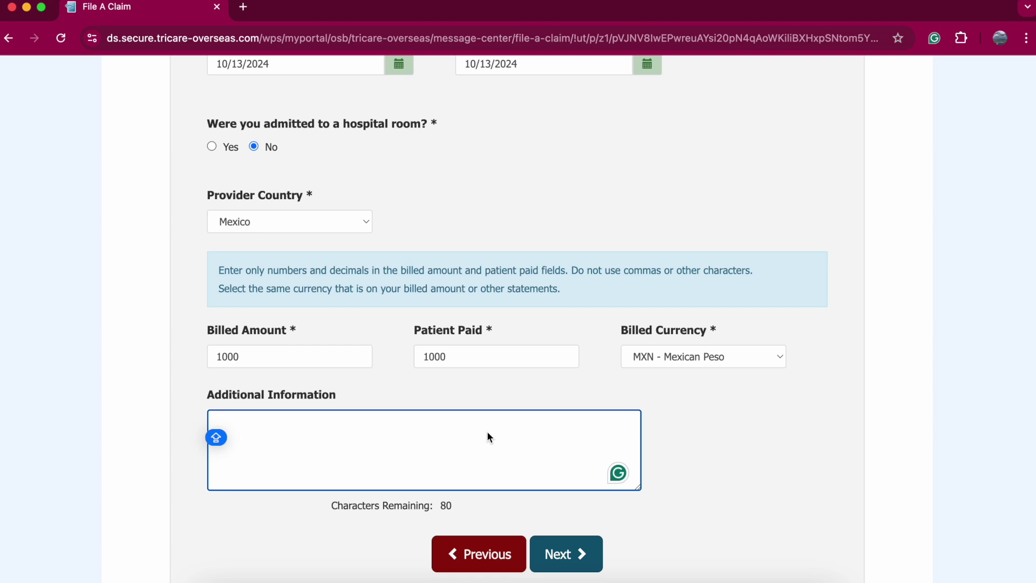
{"action": "left_click", "coordinate": [567, 555]}
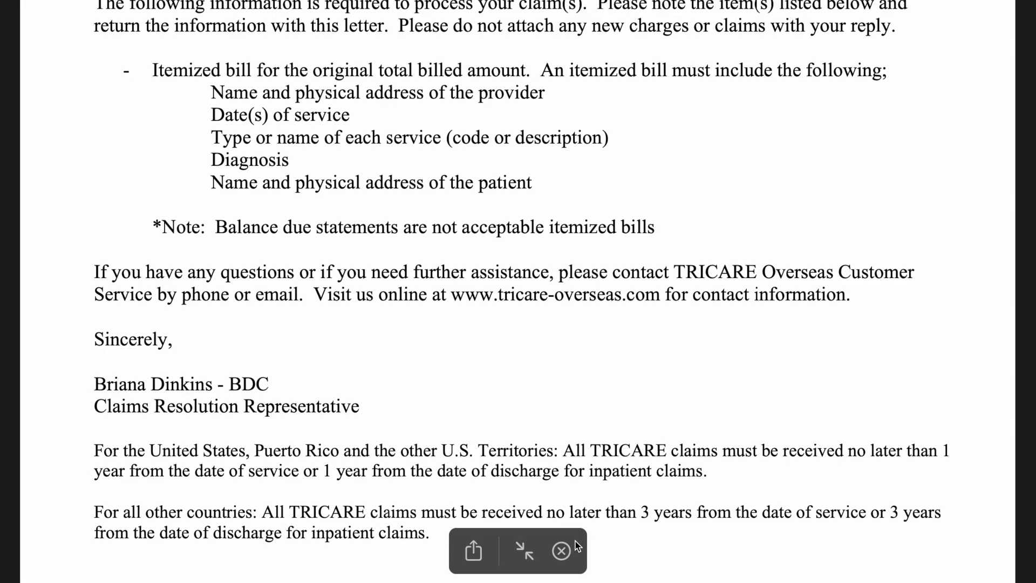
Close the Quick Look preview of the itemized-bill letter to return to the claim page
{"action": "left_click", "coordinate": [561, 551]}
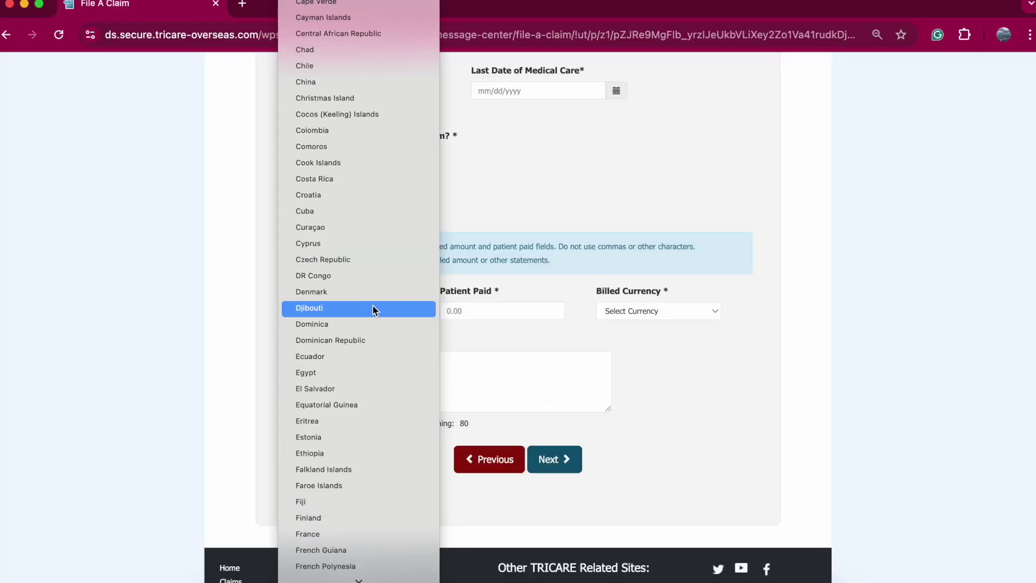
Pick South Sudan from the Provider Country list
{"action": "scroll", "coordinate": [372, 309], "scroll_direction": "down", "scroll_amount": 20}
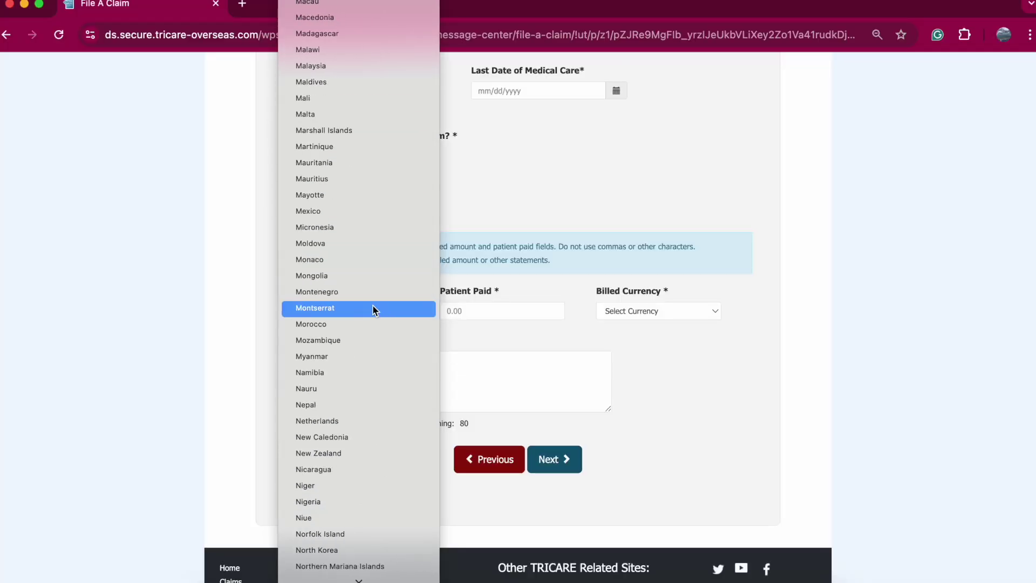
{"action": "scroll", "coordinate": [372, 308], "scroll_direction": "down", "scroll_amount": 15}
{"action": "left_click", "coordinate": [372, 307]}
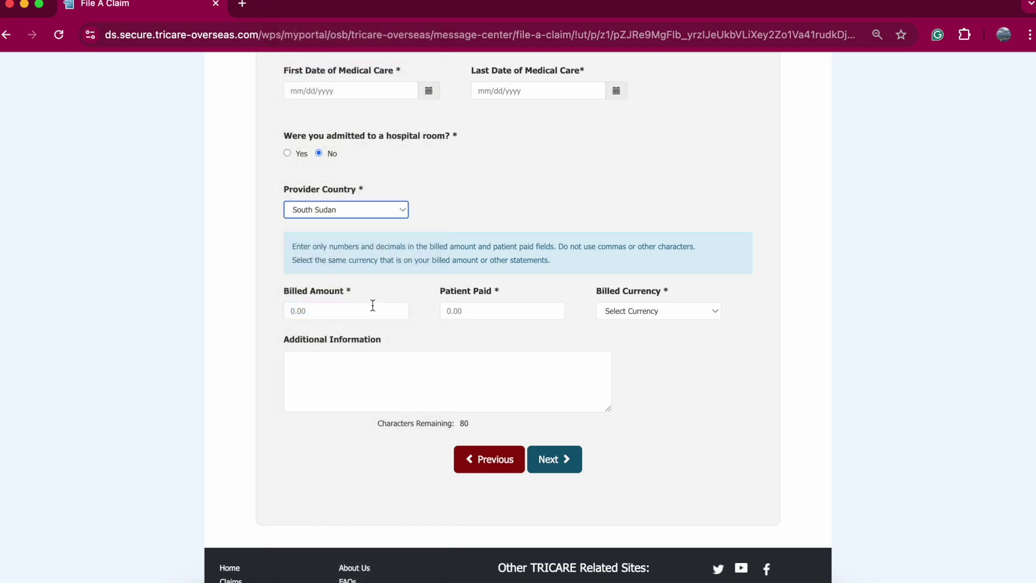